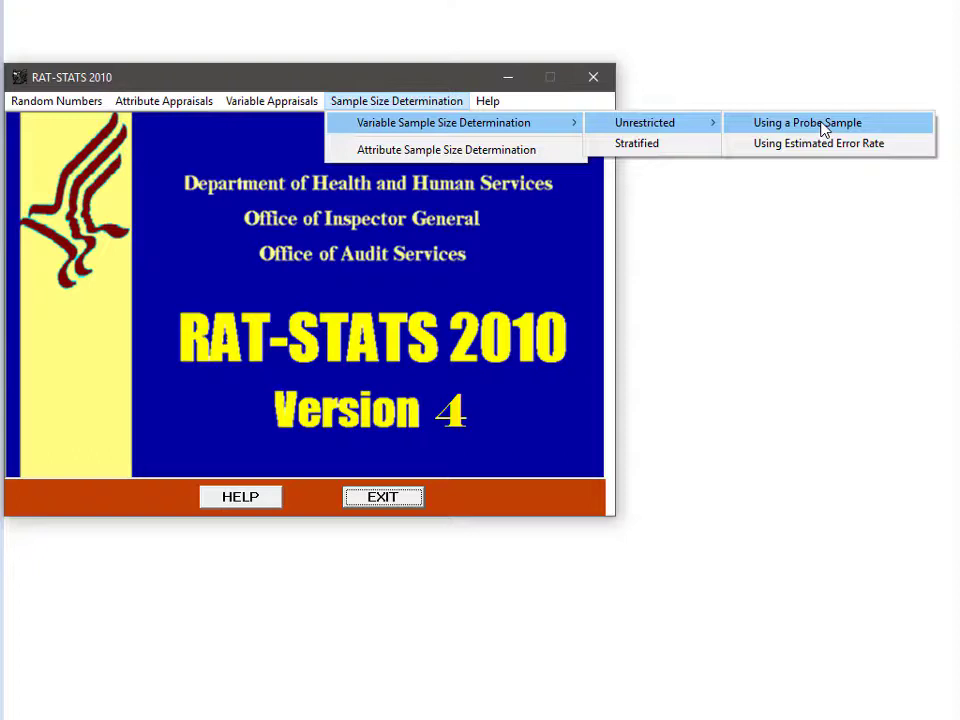
# Step: Start an unrestricted variable sample size determination using an estimated error rate, with universe size 30,000 and anticipated error rate 40%
pyautogui.click(834, 144)
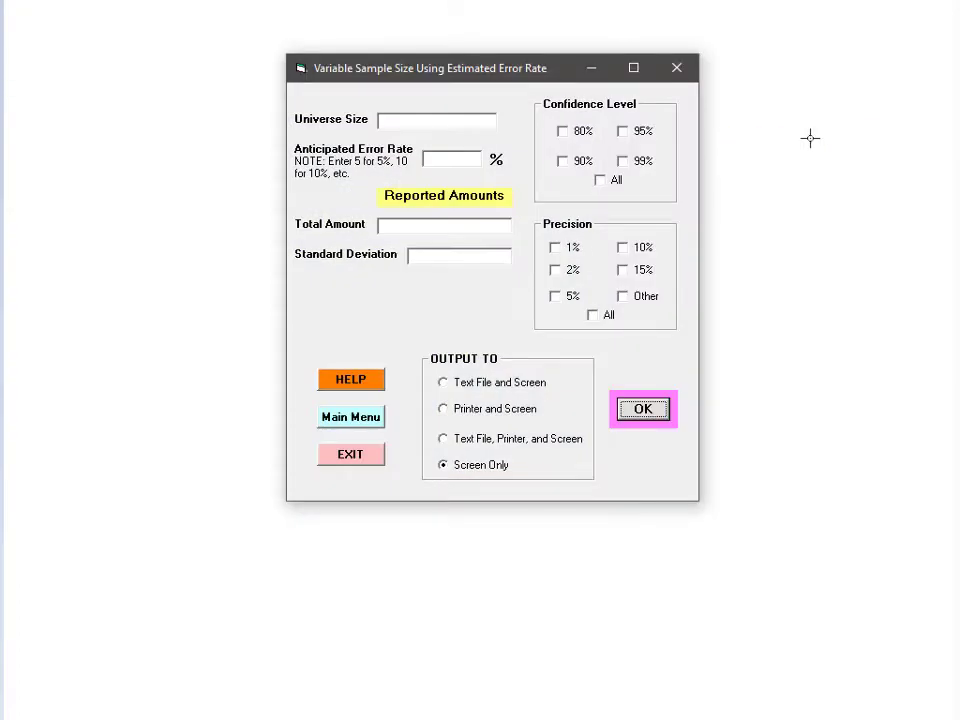
pyautogui.click(447, 117)
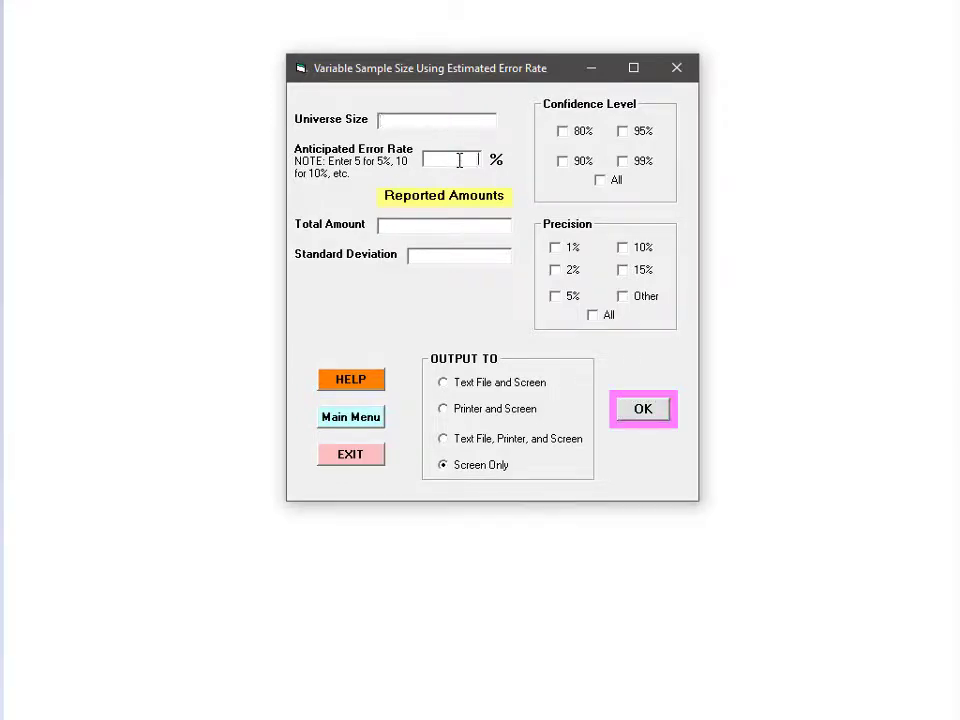
pyautogui.click(461, 224)
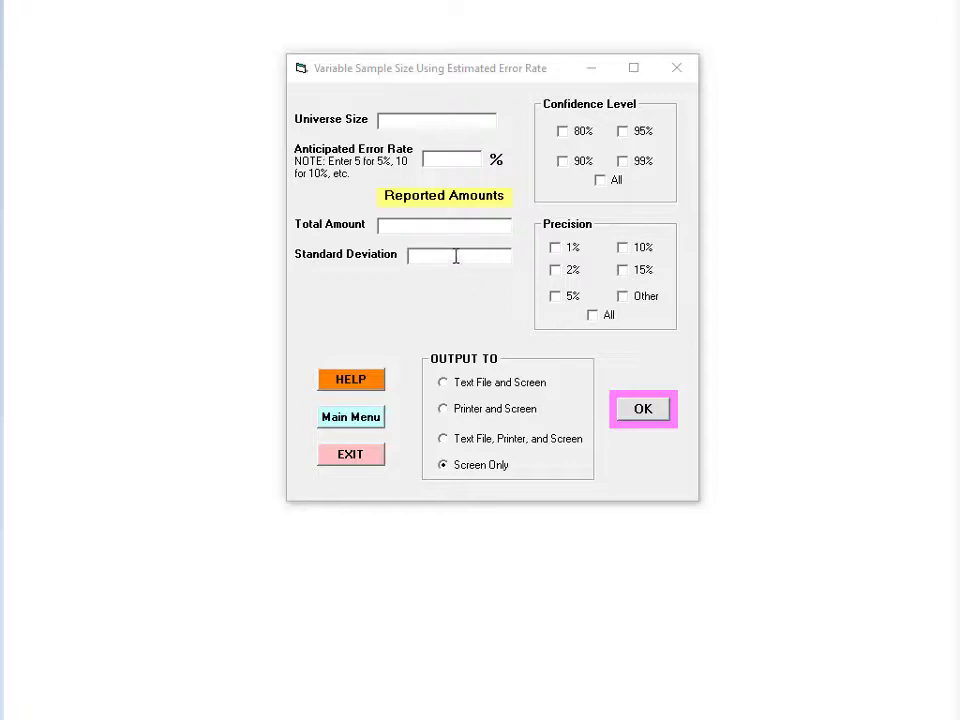
pyautogui.click(453, 123)
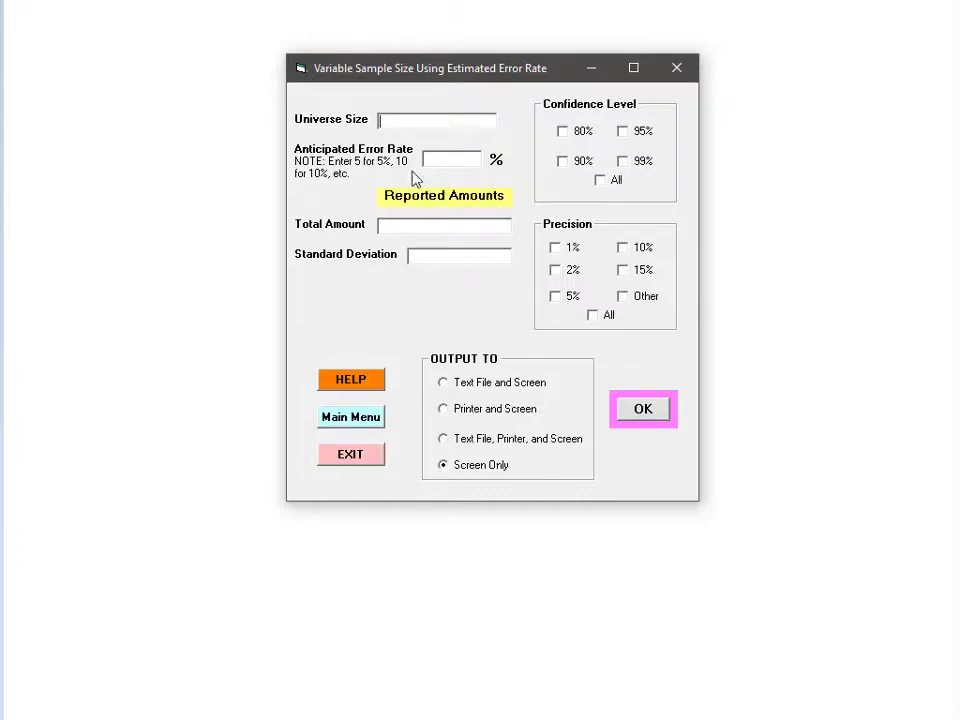
pyautogui.write('30000')
pyautogui.press('Tab')
pyautogui.write('40')
# Step: Enter a reported total amount of 5,000,000 and a standard deviation of 100
pyautogui.click(481, 230)
pyautogui.write('5,000,000')
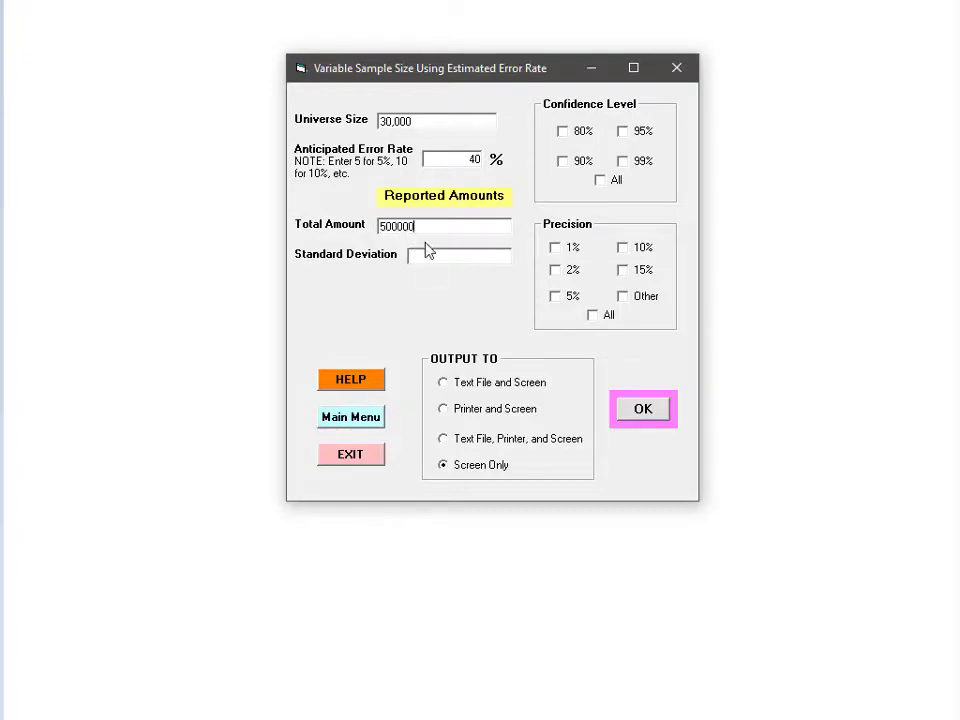
pyautogui.click(447, 256)
pyautogui.write('100')
# Step: Include all confidence levels and all standard precision levels, and calculate the sample sizes
pyautogui.click(638, 133)
pyautogui.click(563, 167)
pyautogui.click(610, 187)
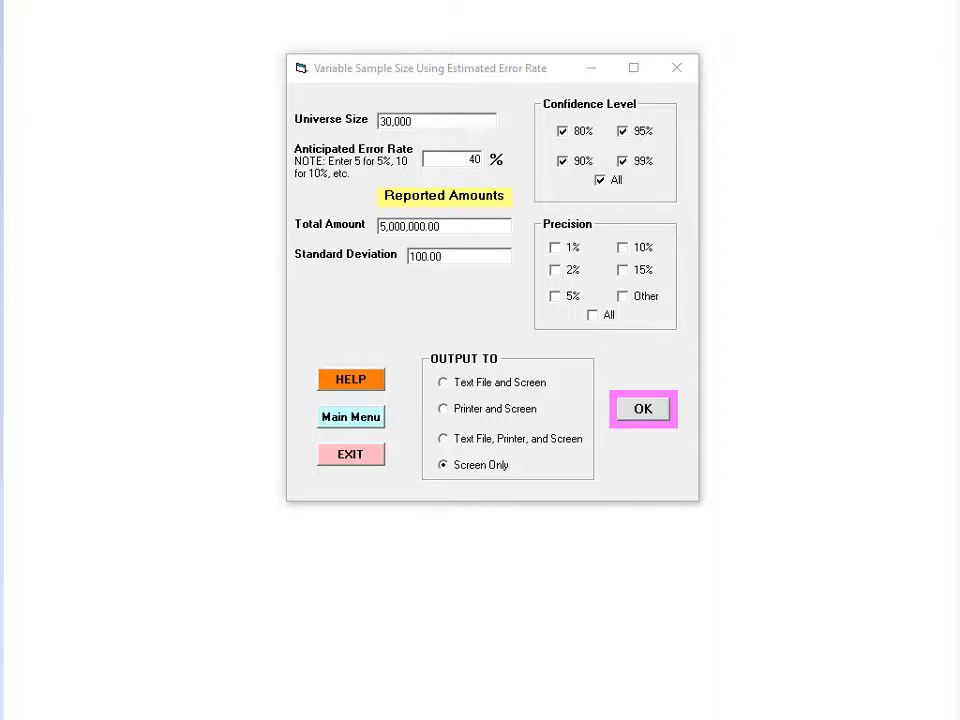
pyautogui.click(592, 314)
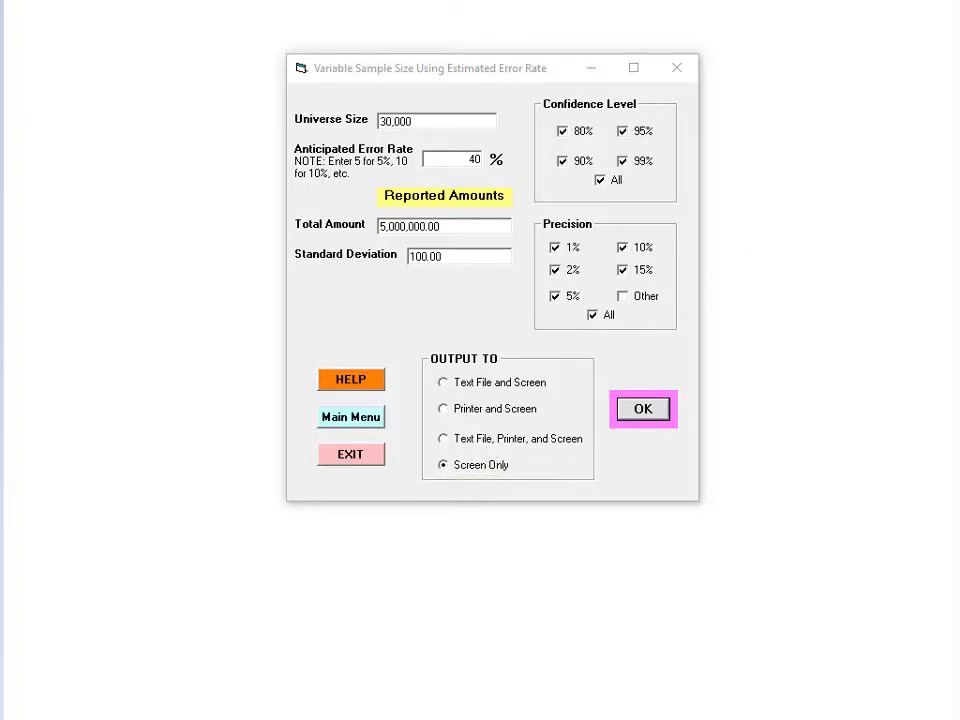
pyautogui.click(643, 408)
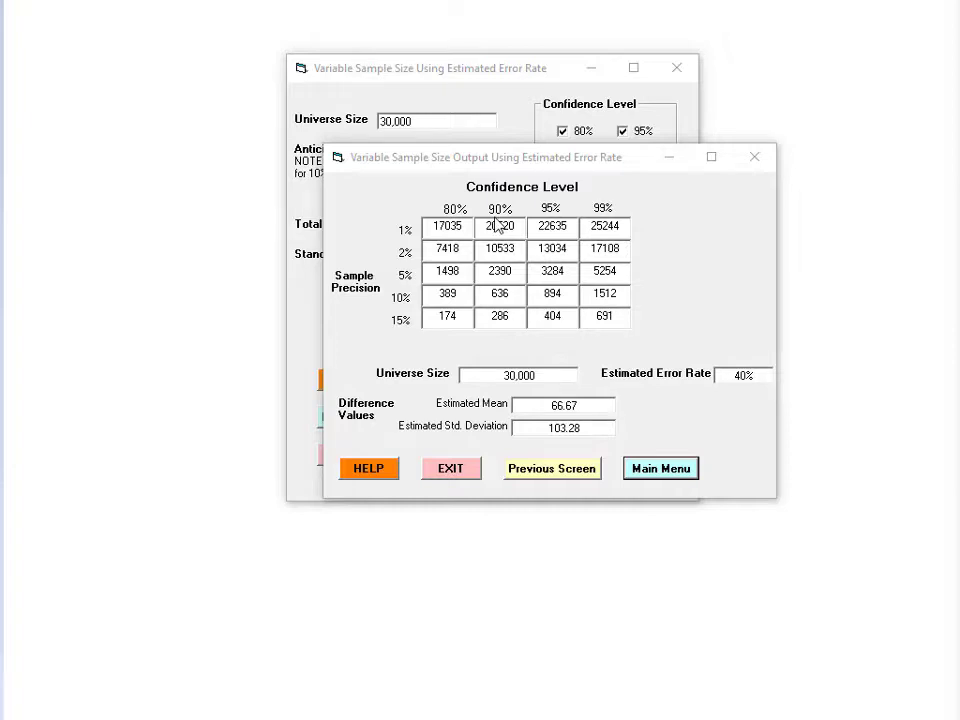
pyautogui.click(500, 296)
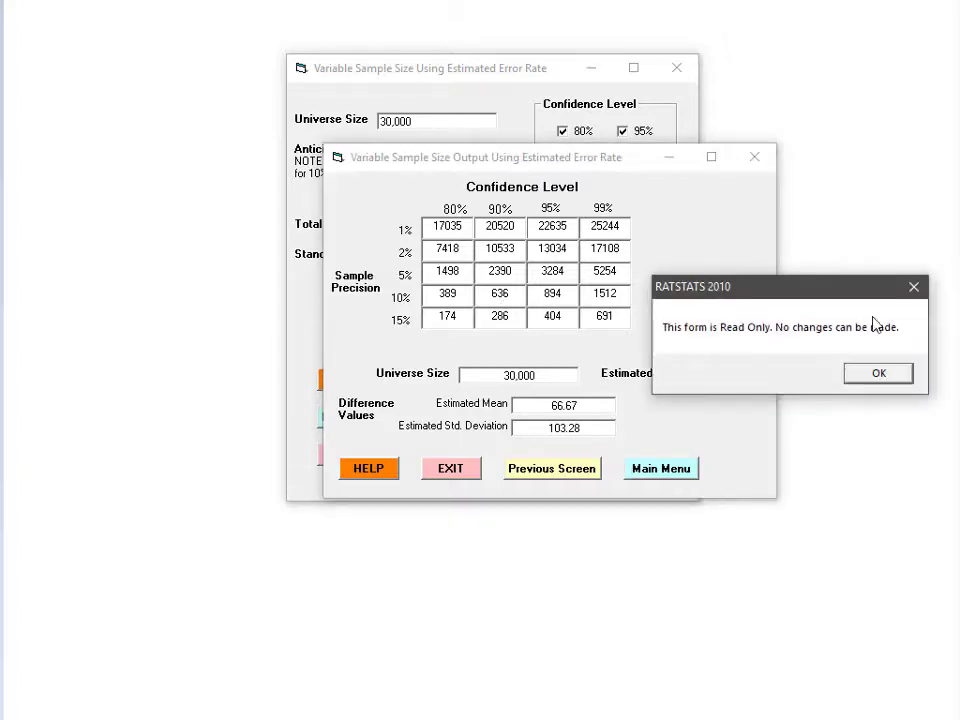
pyautogui.click(858, 375)
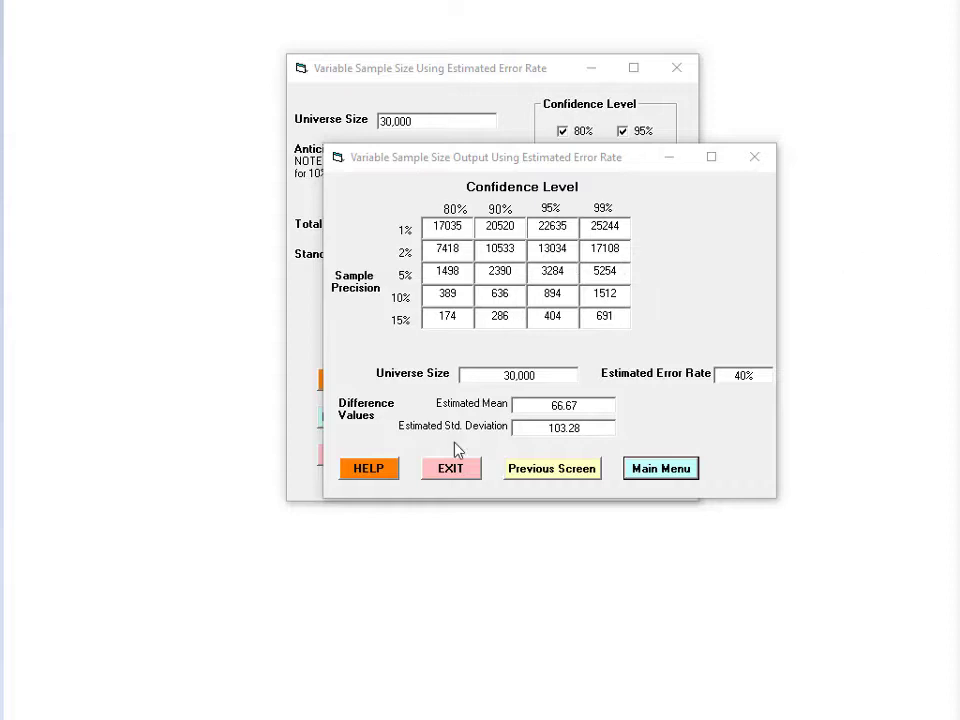
# Step: Return to the main menu and start an unrestricted variable sample size determination using a probe sample, with no probe sample file
pyautogui.click(632, 476)
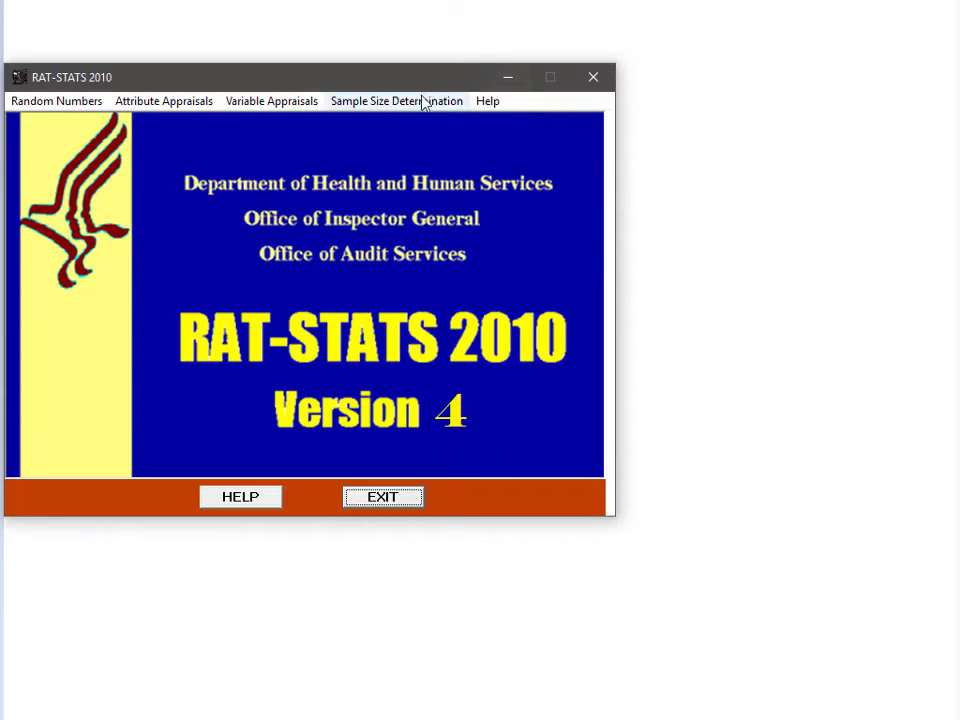
pyautogui.click(424, 101)
pyautogui.moveTo(444, 123)
pyautogui.moveTo(621, 126)
pyautogui.click(791, 122)
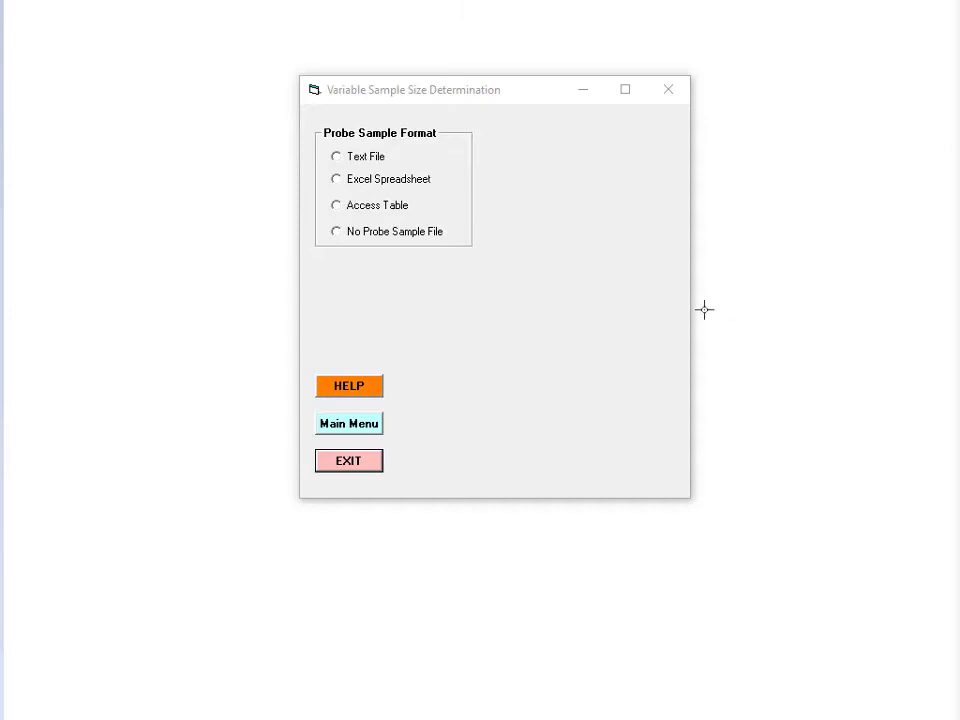
pyautogui.click(356, 234)
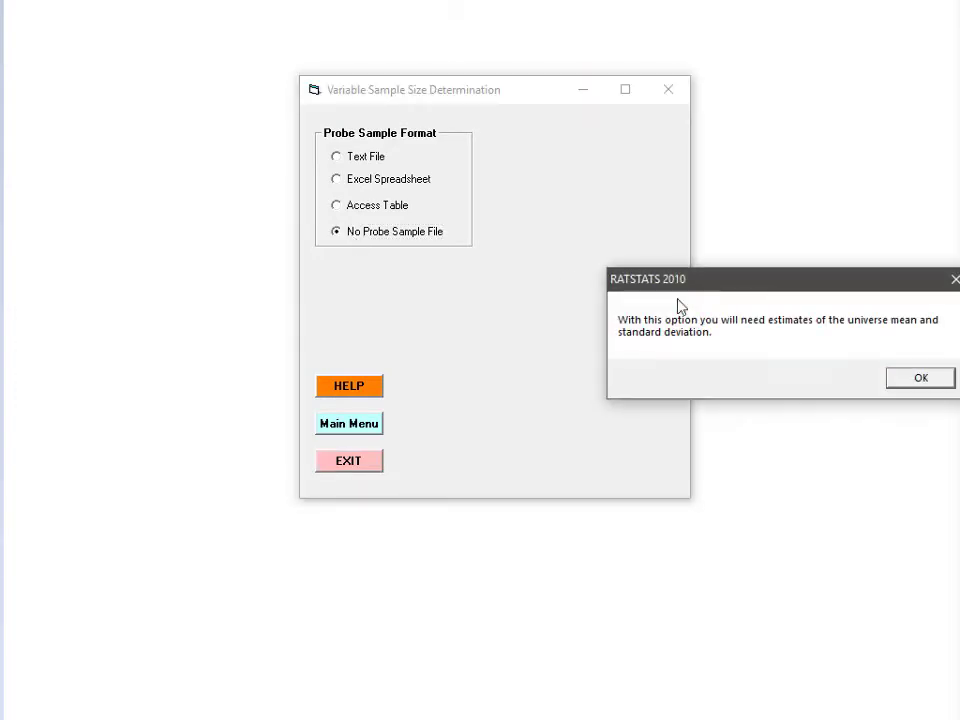
pyautogui.click(919, 381)
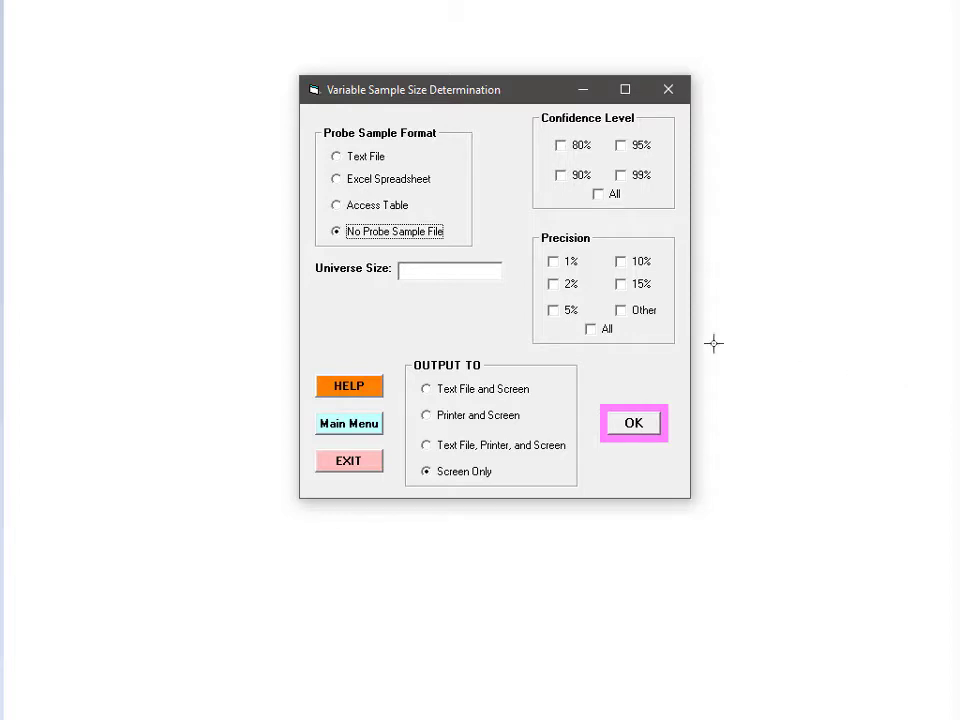
# Step: Set the universe size to 30,000, include all confidence levels and standard precision levels, and submit the form
pyautogui.click(407, 272)
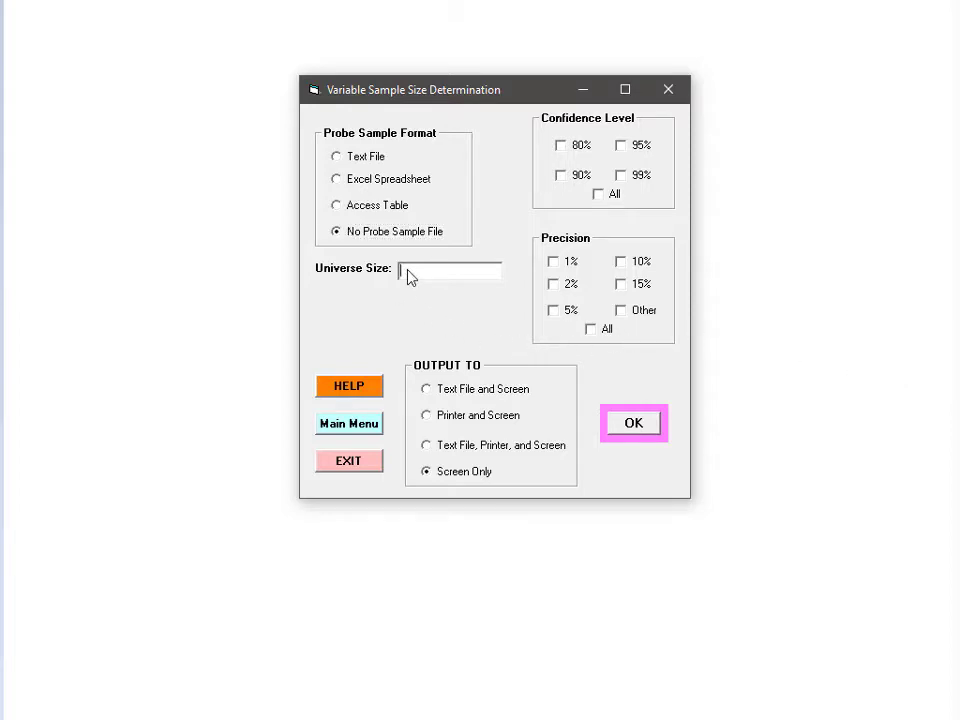
pyautogui.write('30000')
pyautogui.click(600, 195)
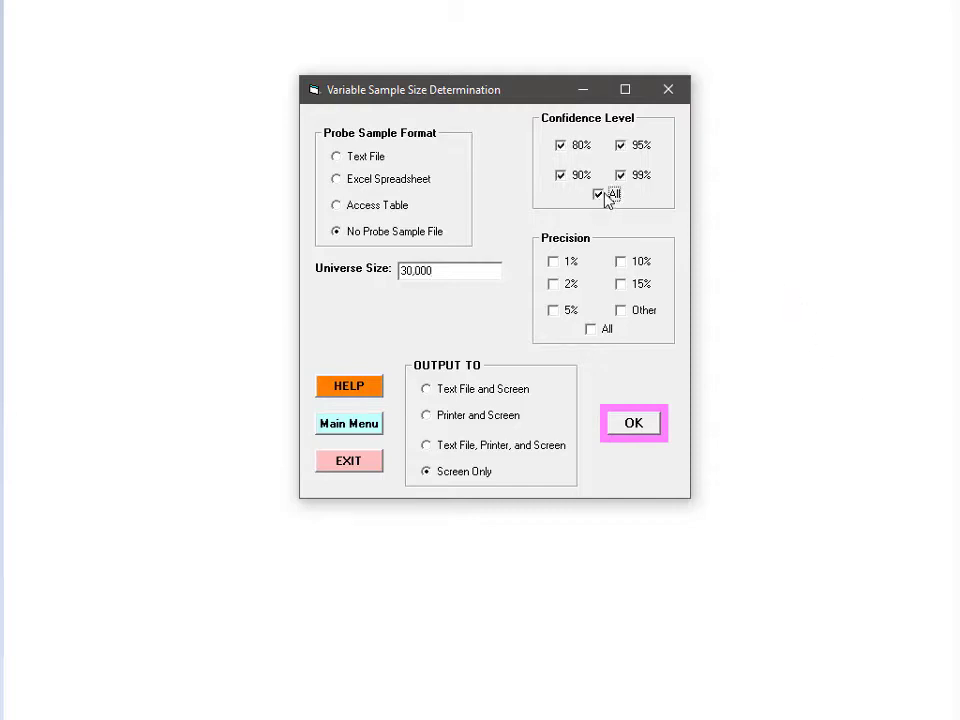
pyautogui.click(595, 330)
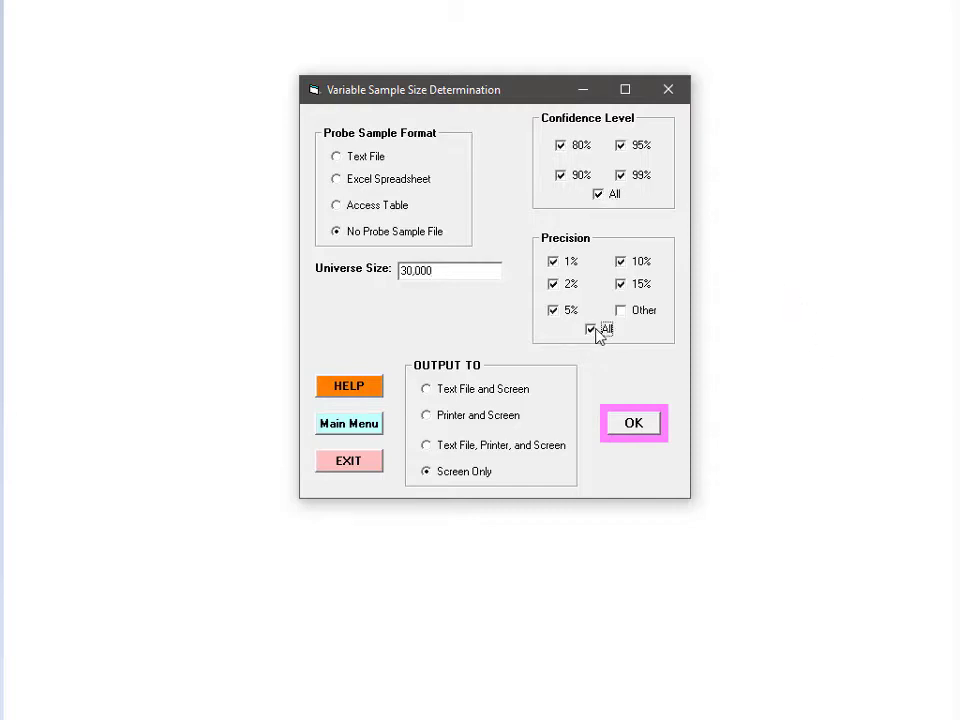
pyautogui.click(628, 432)
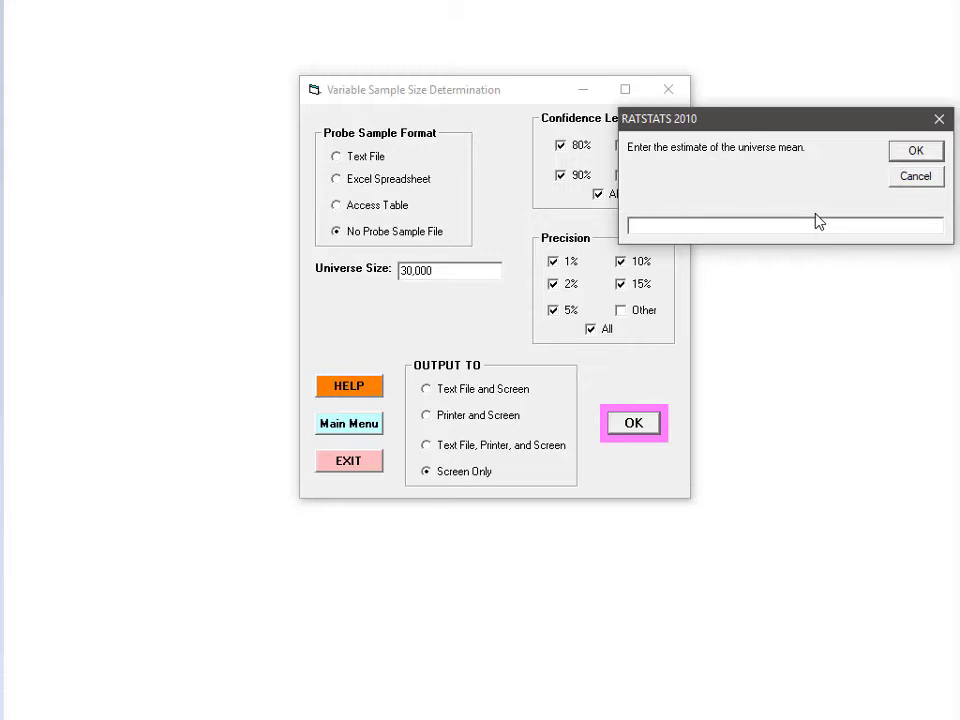
# Step: Enter 66.67 as the estimated universe mean and 100 as the estimated universe standard deviation to produce the sample sizes
pyautogui.moveTo(815, 124); pyautogui.dragTo(551, 255)
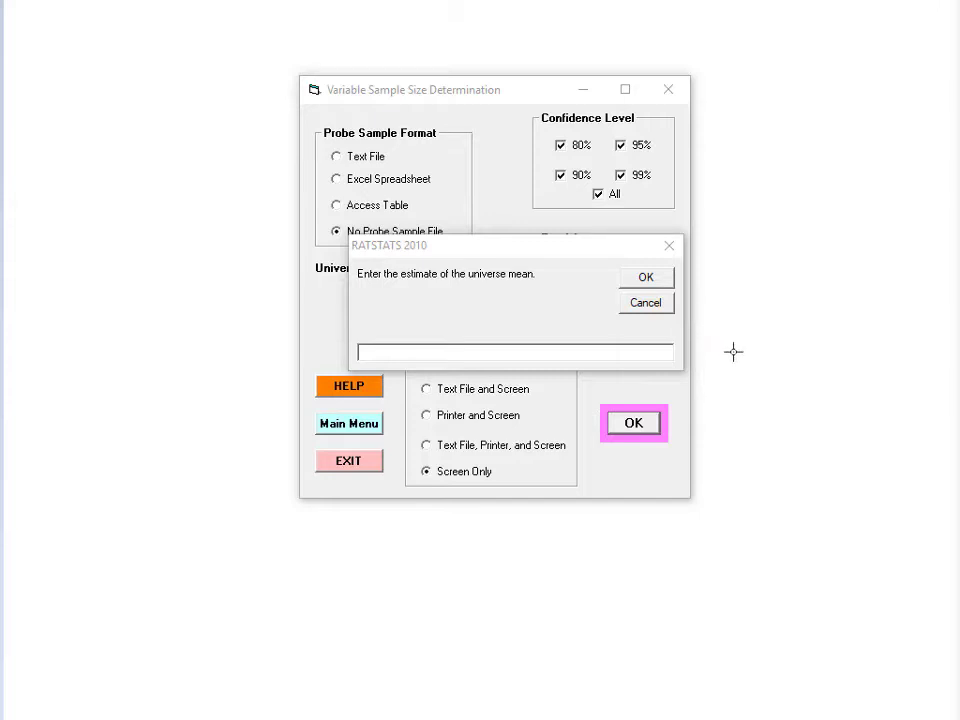
pyautogui.click(543, 351)
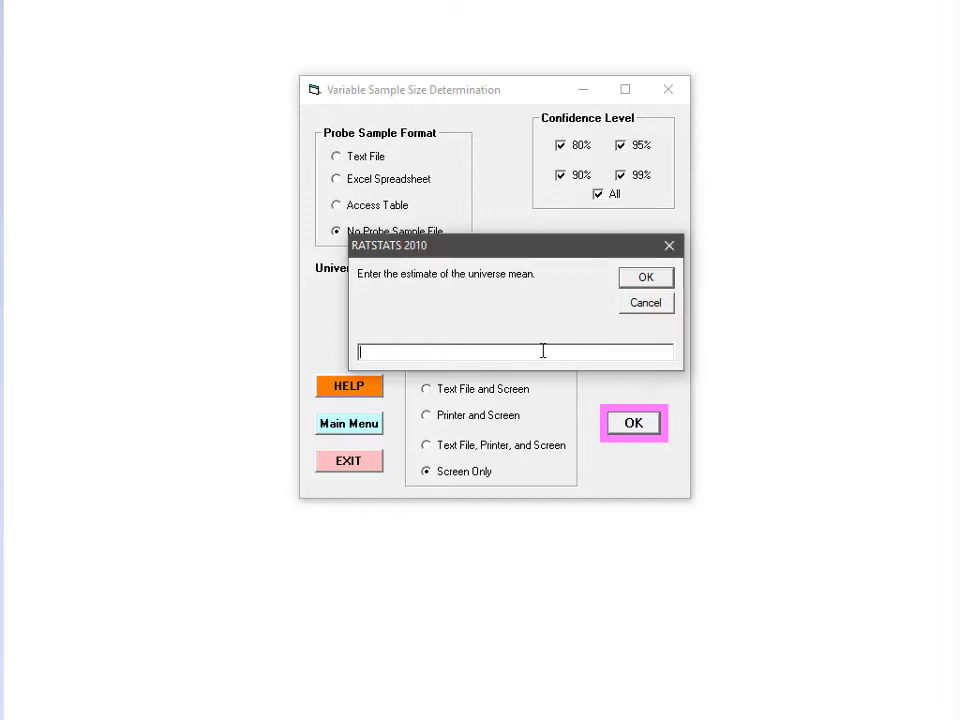
pyautogui.write('60')
pyautogui.press('Return')
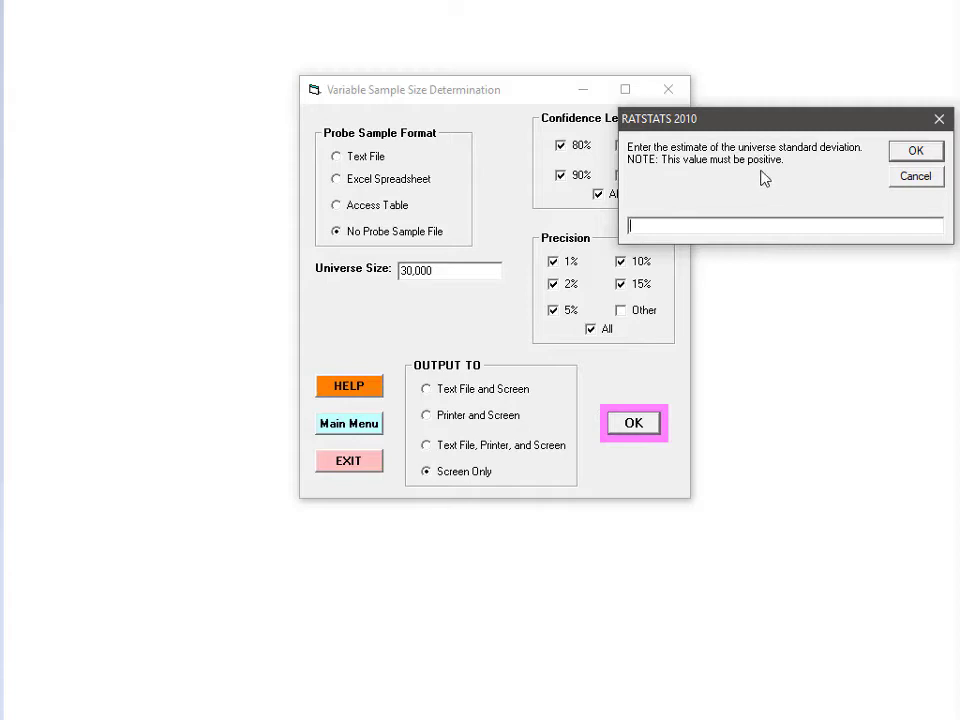
pyautogui.moveTo(752, 133); pyautogui.dragTo(414, 272)
pyautogui.write('100')
pyautogui.press('Return')
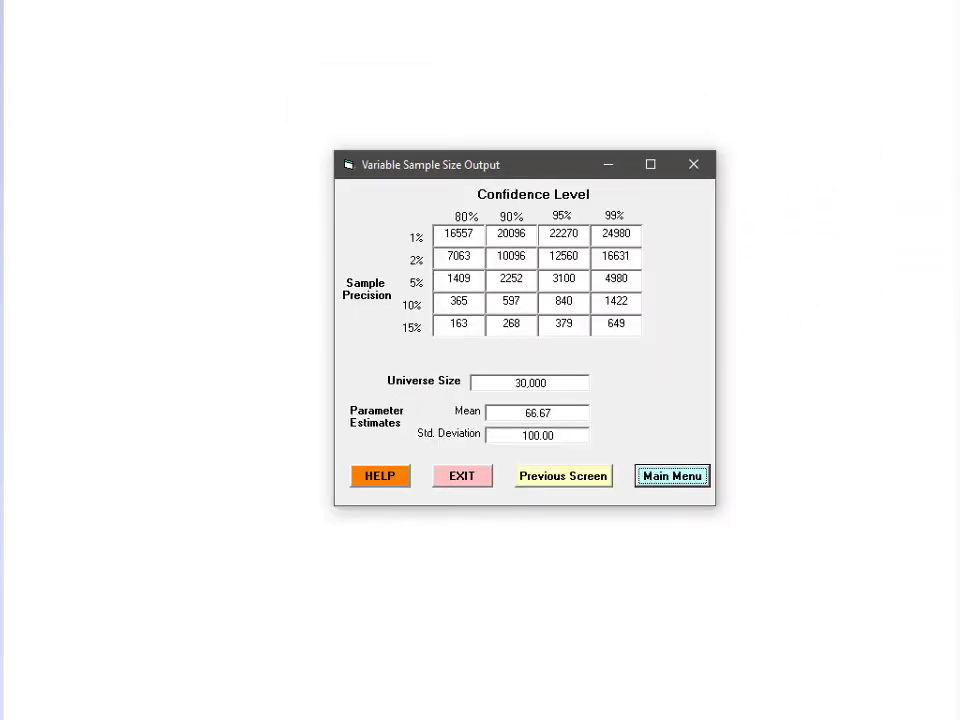
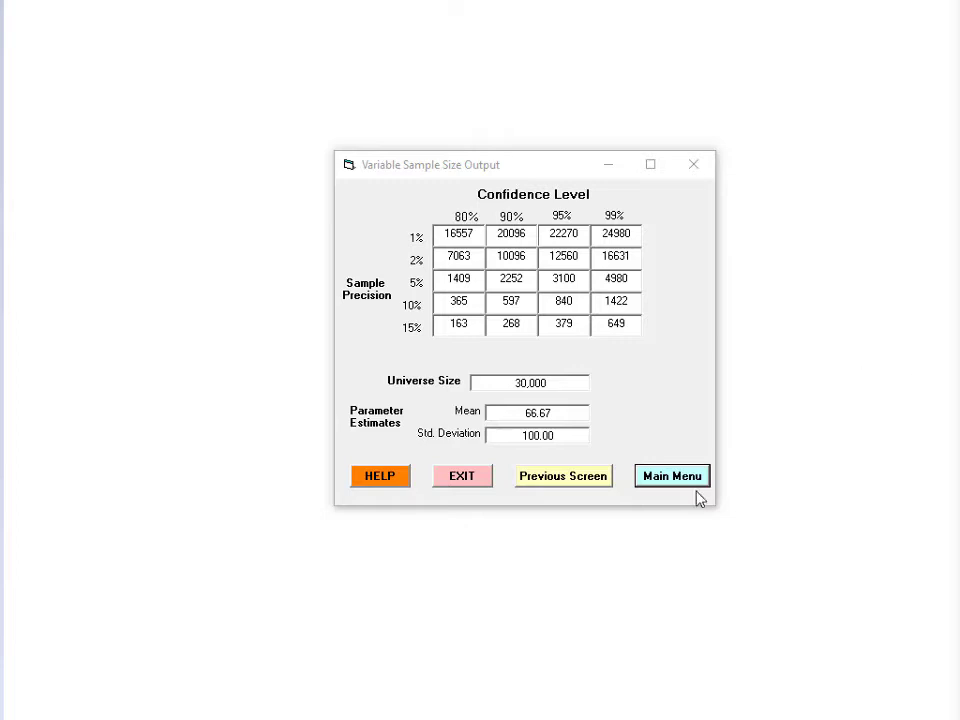
# Step: Return to the previous input form and change the probe sample format to Excel Spreadsheet
pyautogui.click(603, 480)
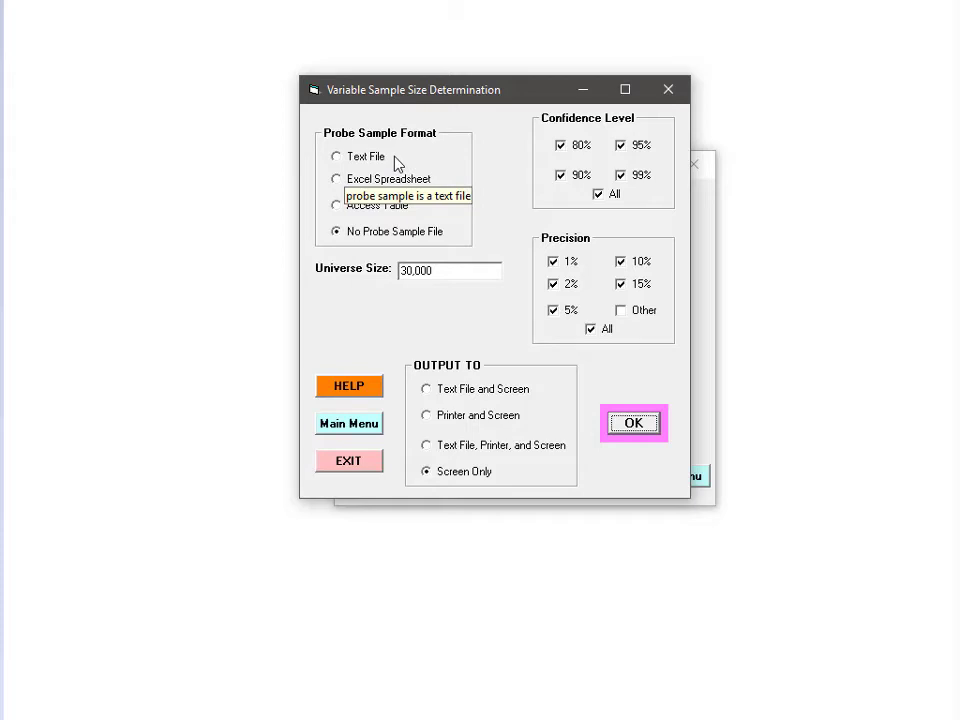
pyautogui.click(377, 184)
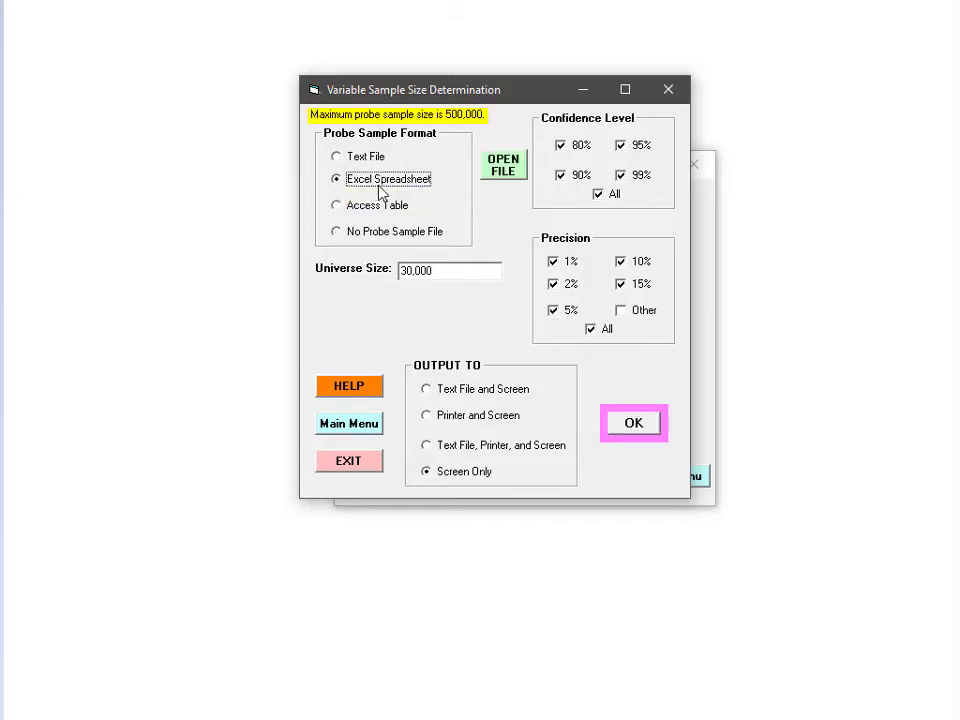
pyautogui.click(380, 193)
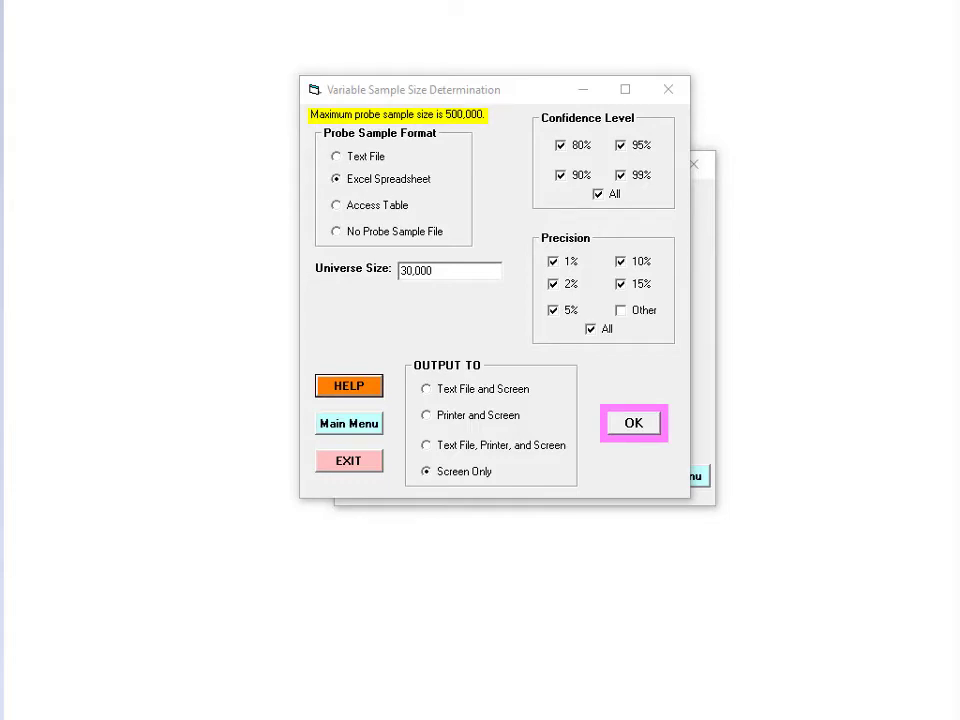
# Step: Review the probe sample values in column A of TestCase.xlsx in Excel, and close the workbook
pyautogui.moveTo(0, 100); pyautogui.dragTo(611, 148)
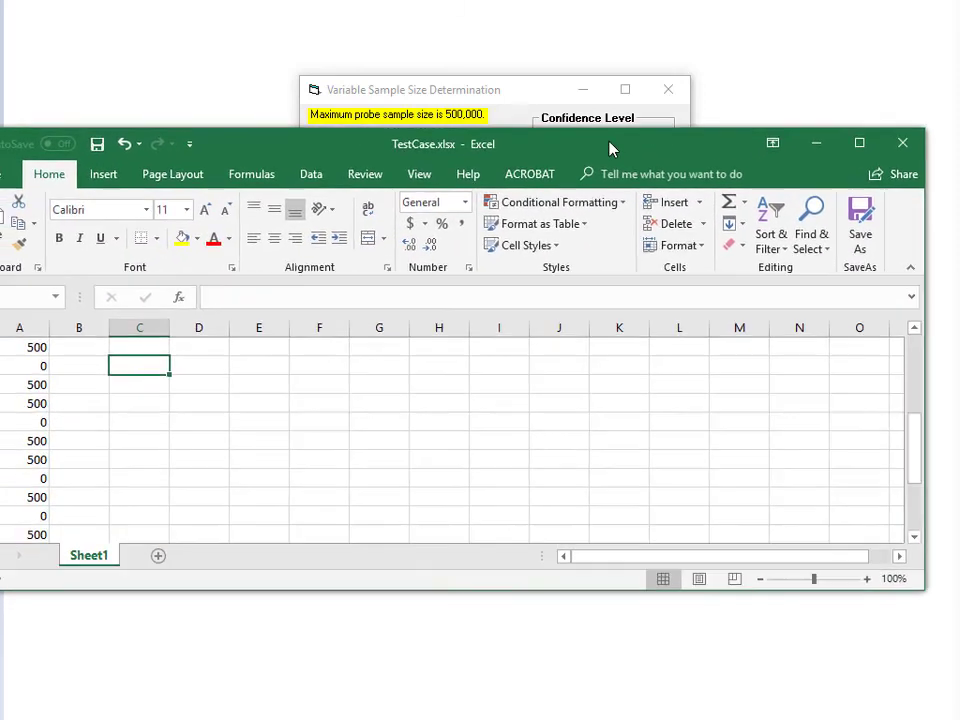
pyautogui.scroll(5, 238, 371)
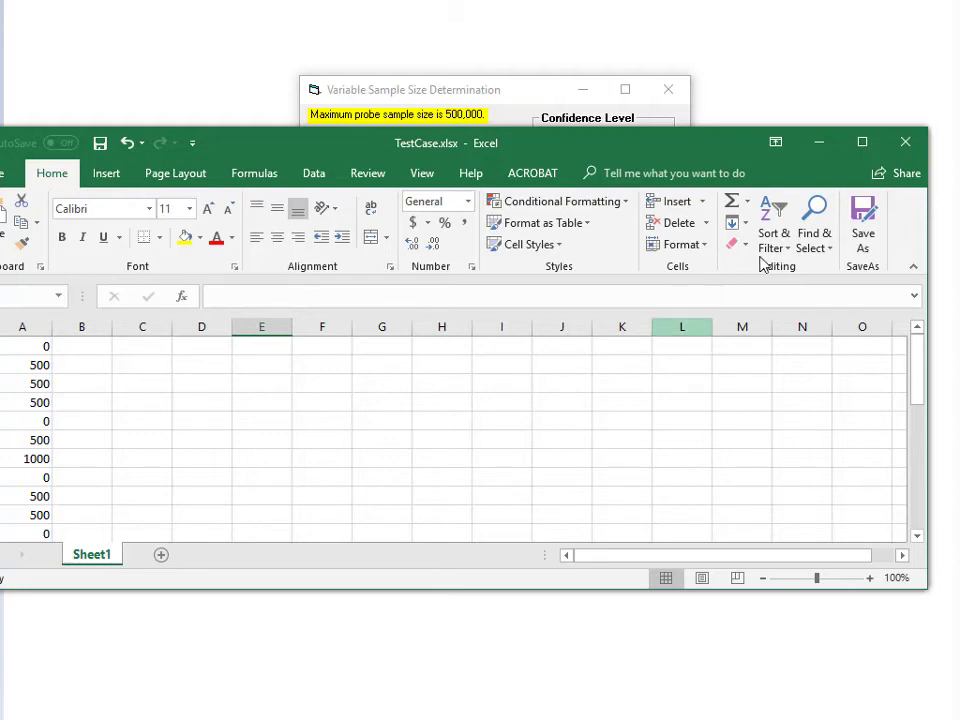
pyautogui.click(905, 142)
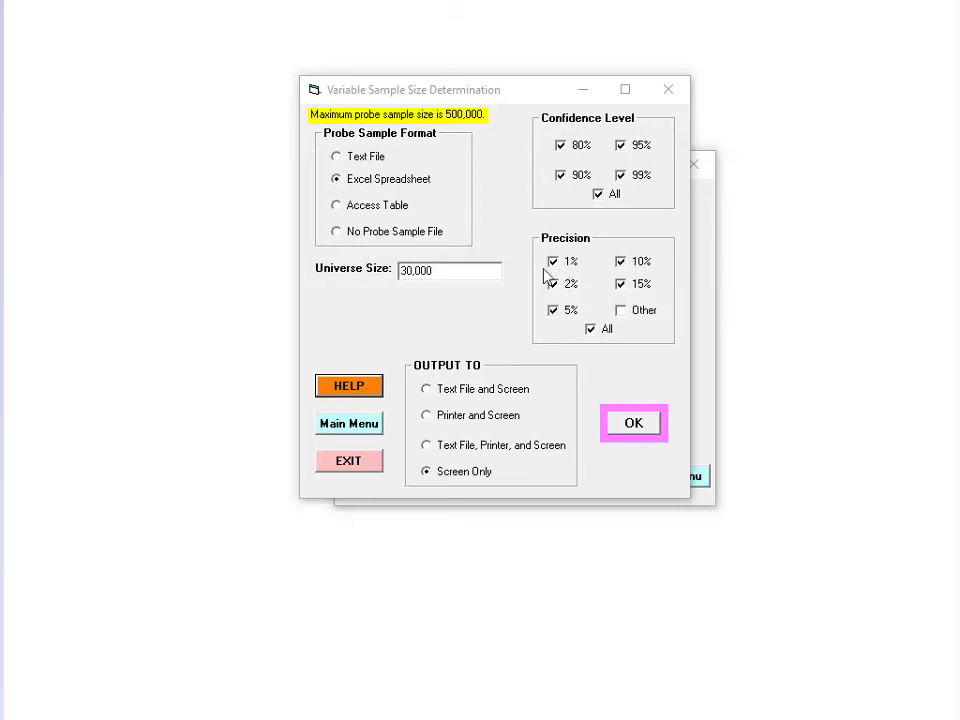
# Step: Load TestCase.xlsx as the probe sample, treating row 1 and column A as sample data, with a sample size of 30
pyautogui.click(410, 190)
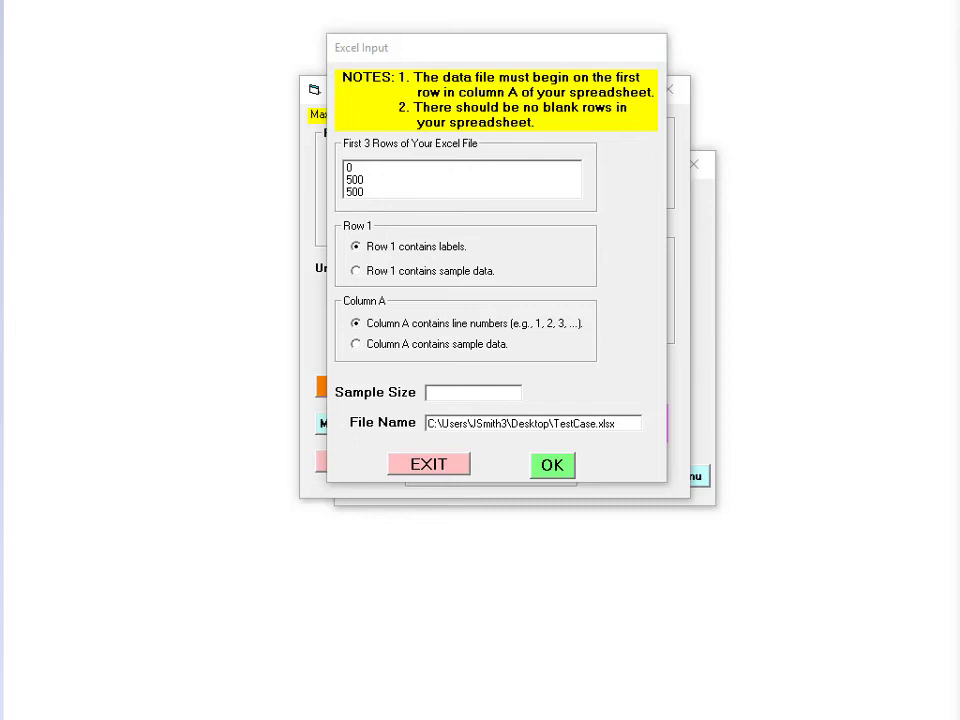
pyautogui.click(412, 272)
pyautogui.click(424, 346)
pyautogui.press('Tab')
pyautogui.write('30')
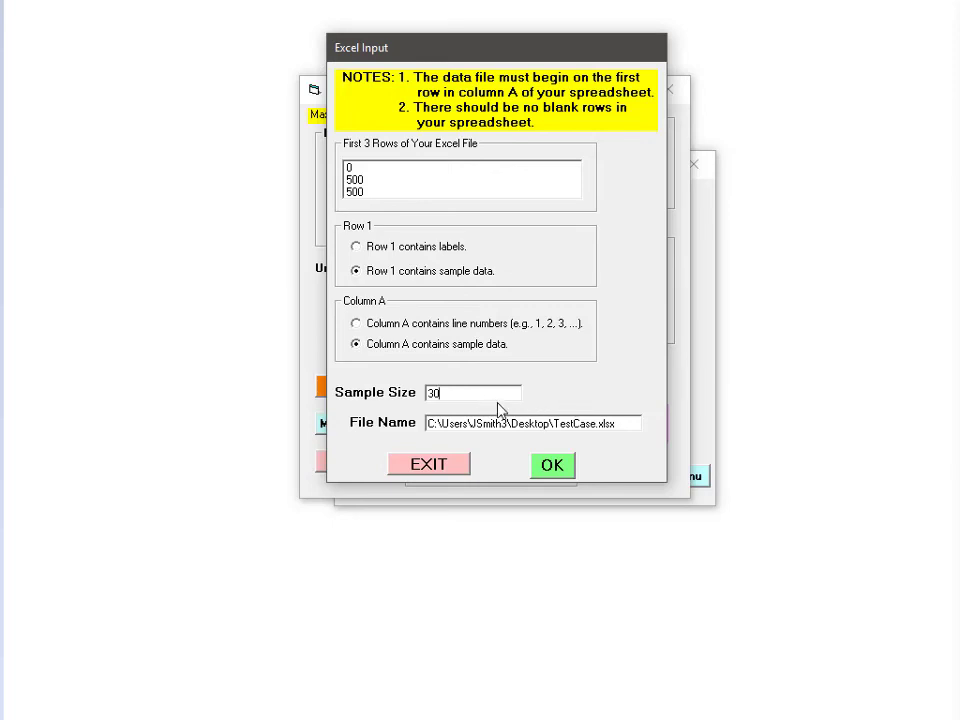
pyautogui.click(569, 469)
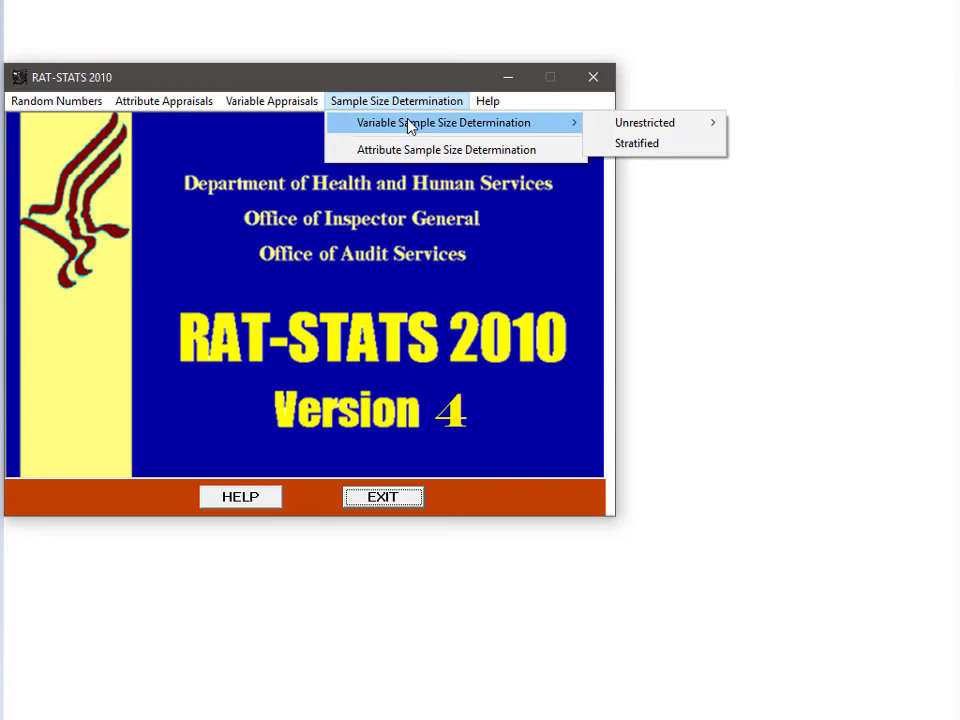
pyautogui.moveTo(663, 125)
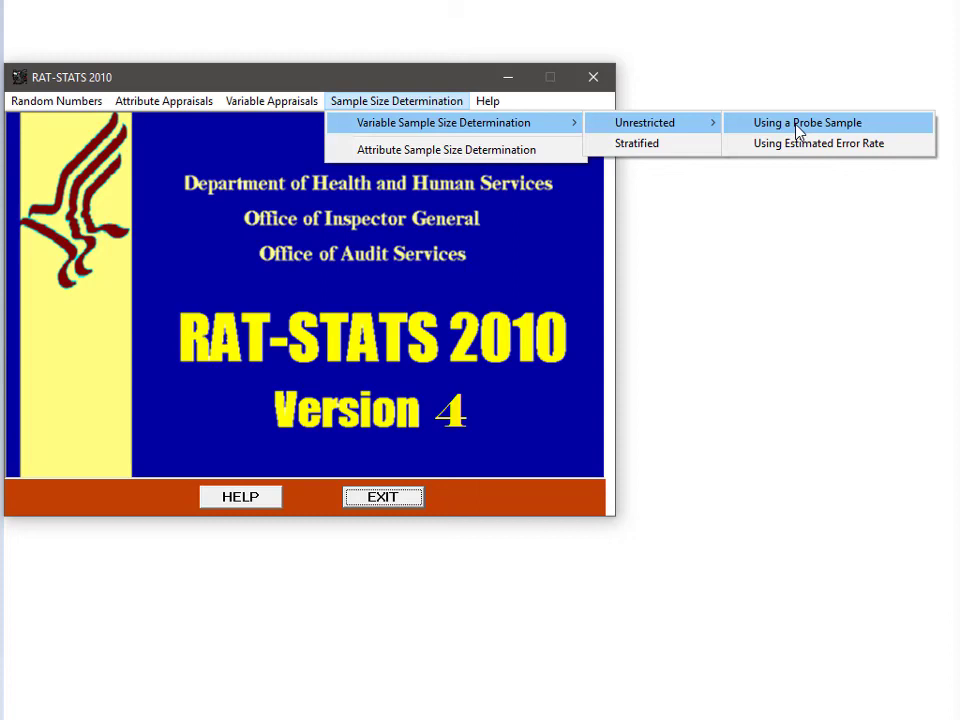
pyautogui.click(289, 107)
pyautogui.click(291, 108)
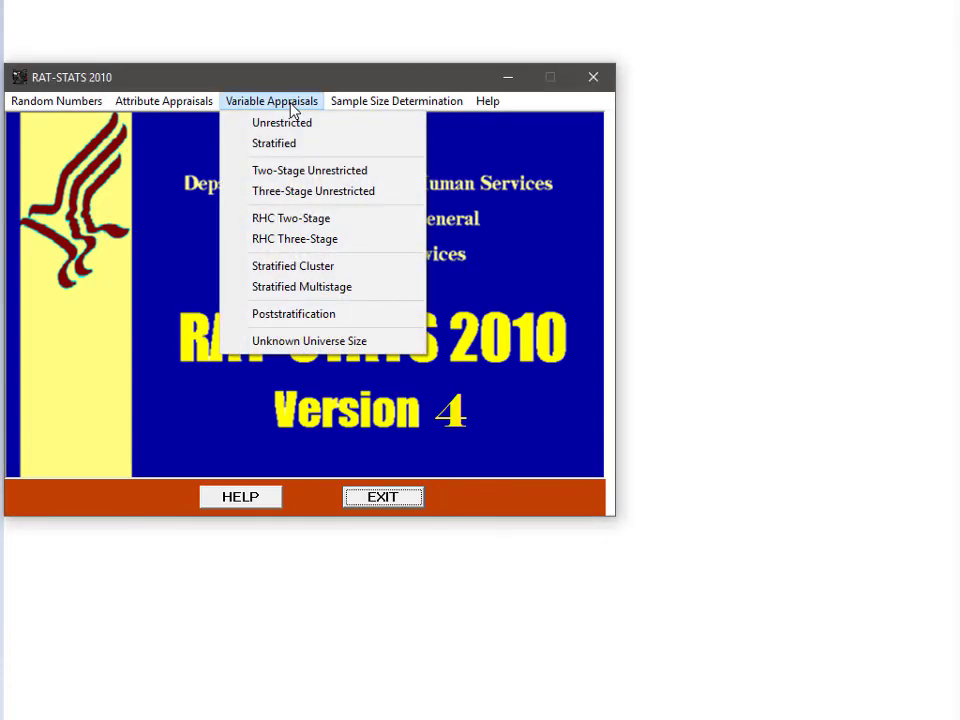